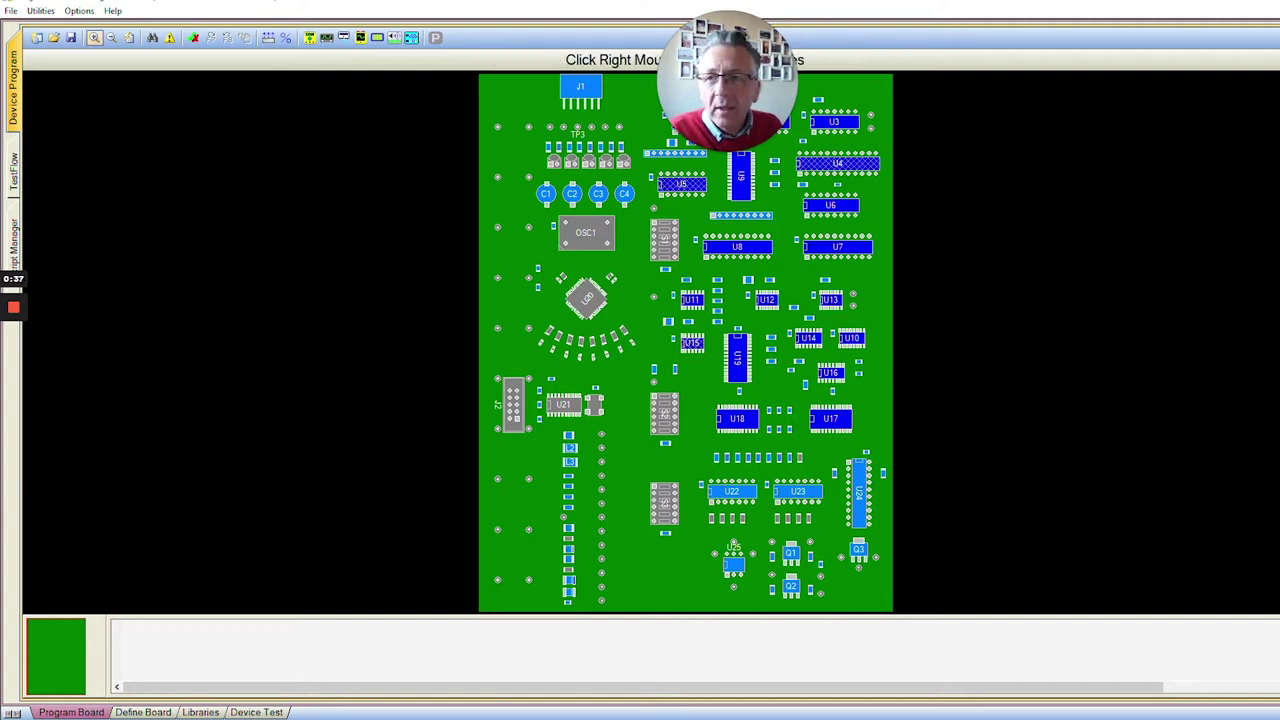
- Review the general device properties of U8, the SN74LS245N transceiver, without changing anything
{"action": "left_click_drag", "start_coordinate": [597, 152], "coordinate": [929, 334]}
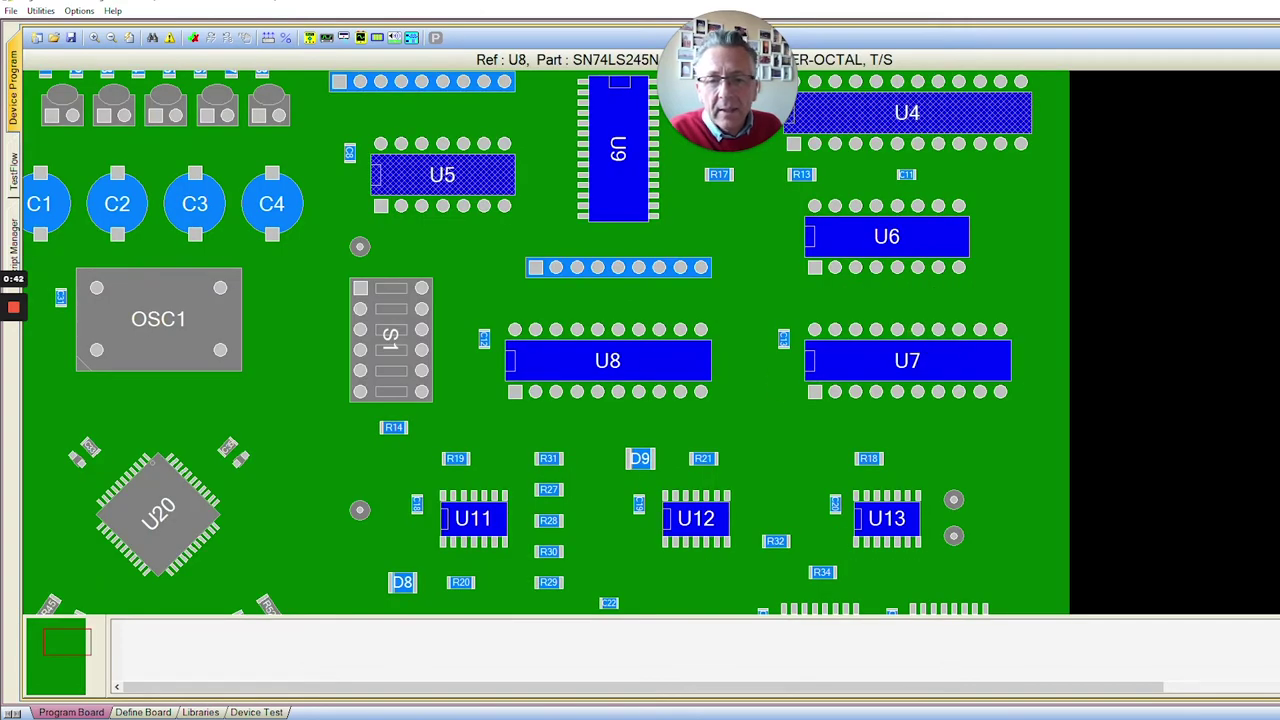
{"action": "right_click", "coordinate": [660, 357]}
{"action": "left_click", "coordinate": [690, 367]}
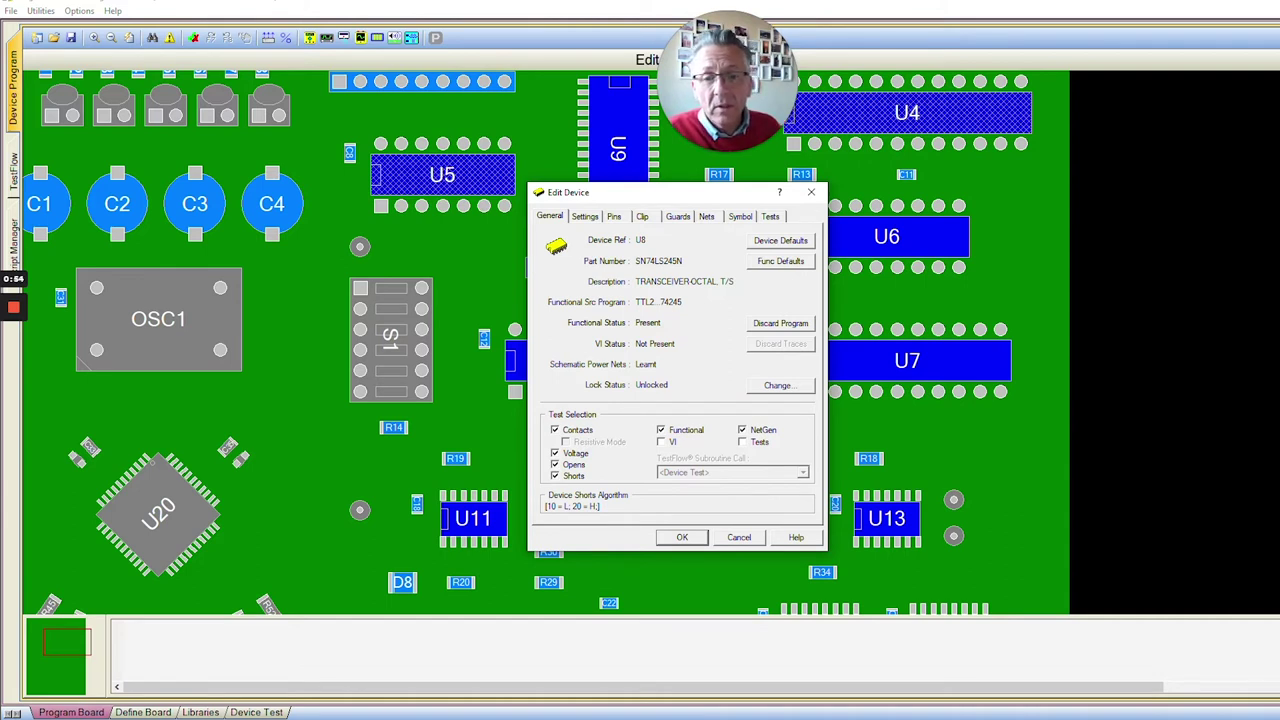
{"action": "left_click", "coordinate": [739, 537]}
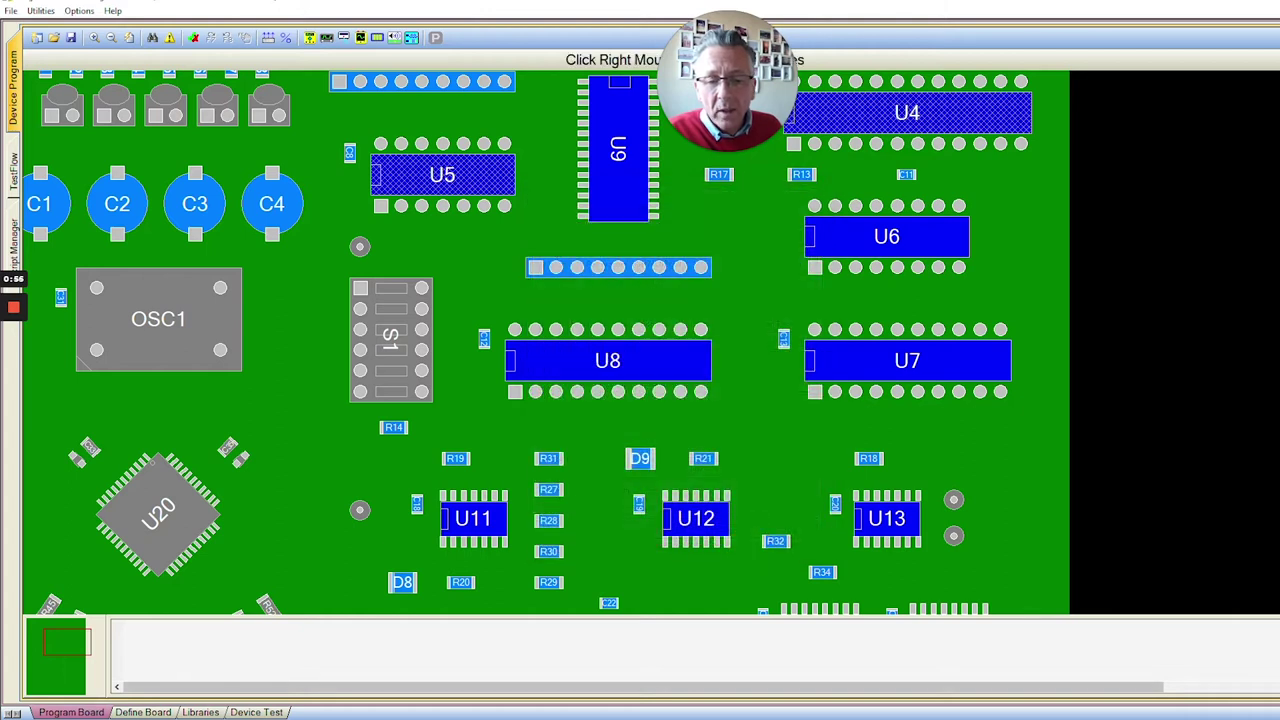
- Switch to Adobe Acrobat Reader and examine the SN74LS245 datasheet's pinout, description and function table
{"action": "left_click", "coordinate": [752, 672]}
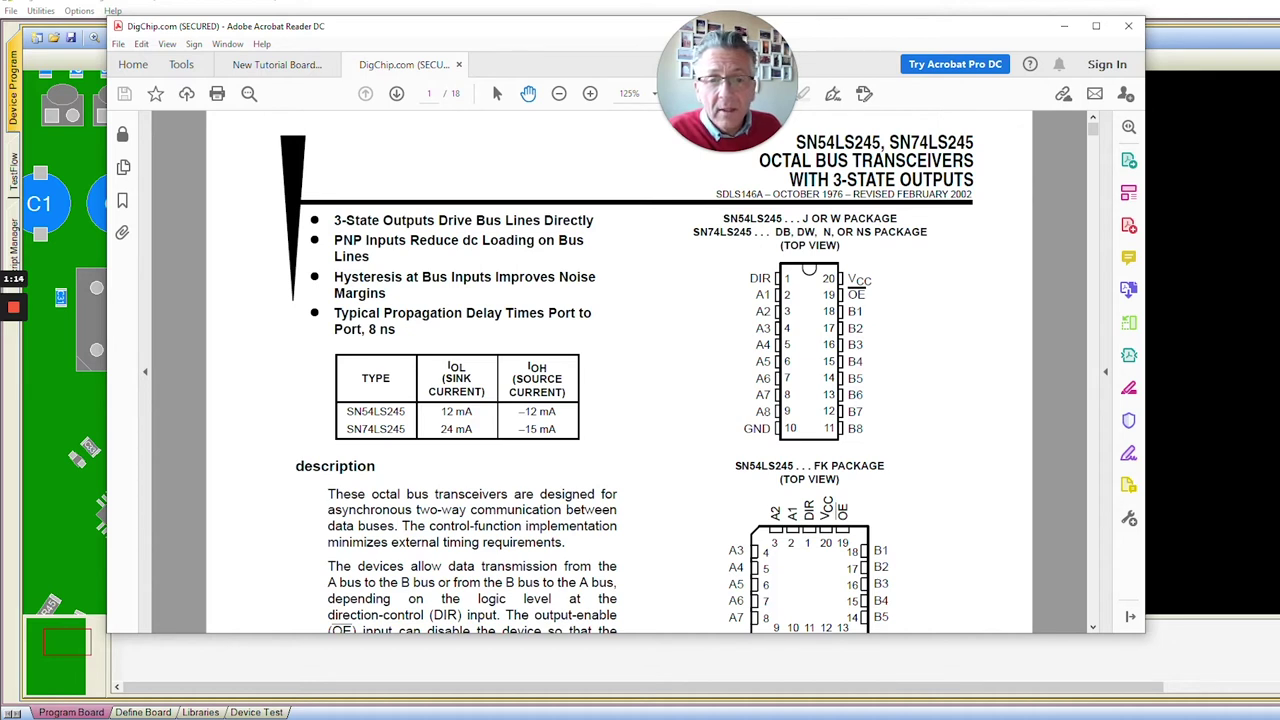
{"action": "scroll", "coordinate": [620, 380], "scroll_direction": "down", "scroll_amount": 1}
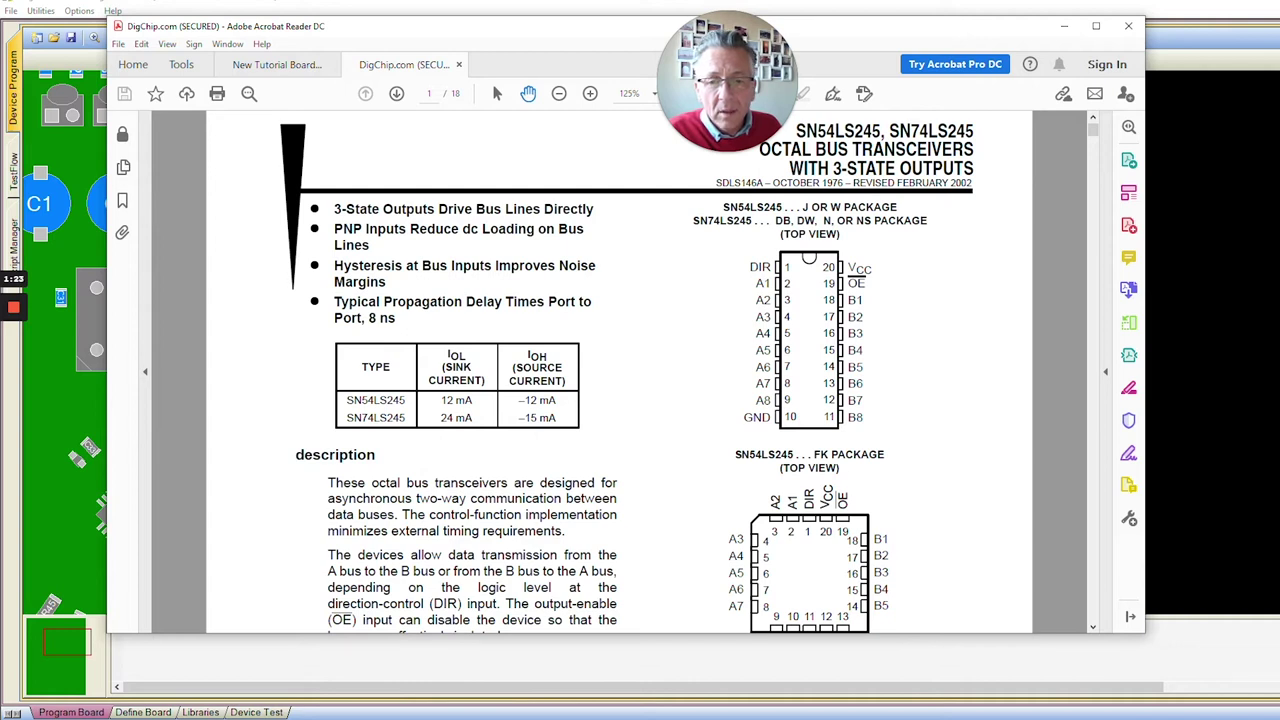
{"action": "scroll", "coordinate": [627, 372], "scroll_direction": "down", "scroll_amount": 2}
{"action": "scroll", "coordinate": [627, 372], "scroll_direction": "down", "scroll_amount": 10}
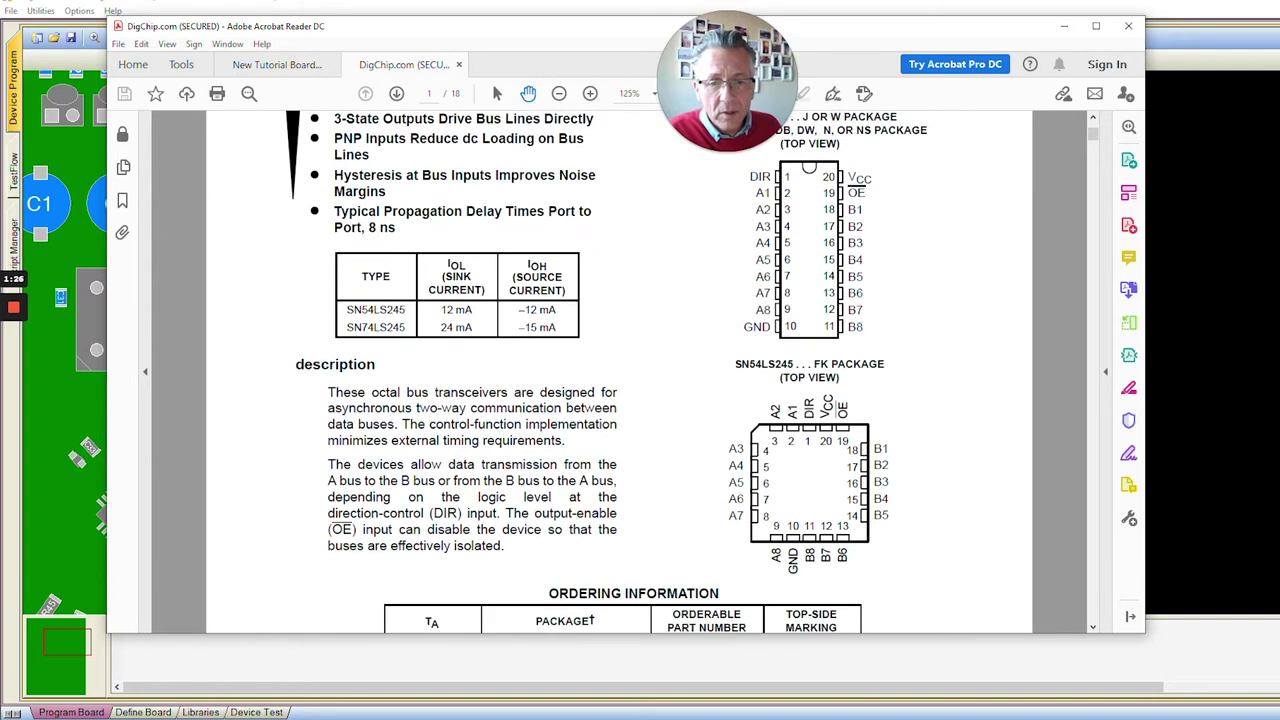
{"action": "scroll", "coordinate": [627, 372], "scroll_direction": "down", "scroll_amount": 20}
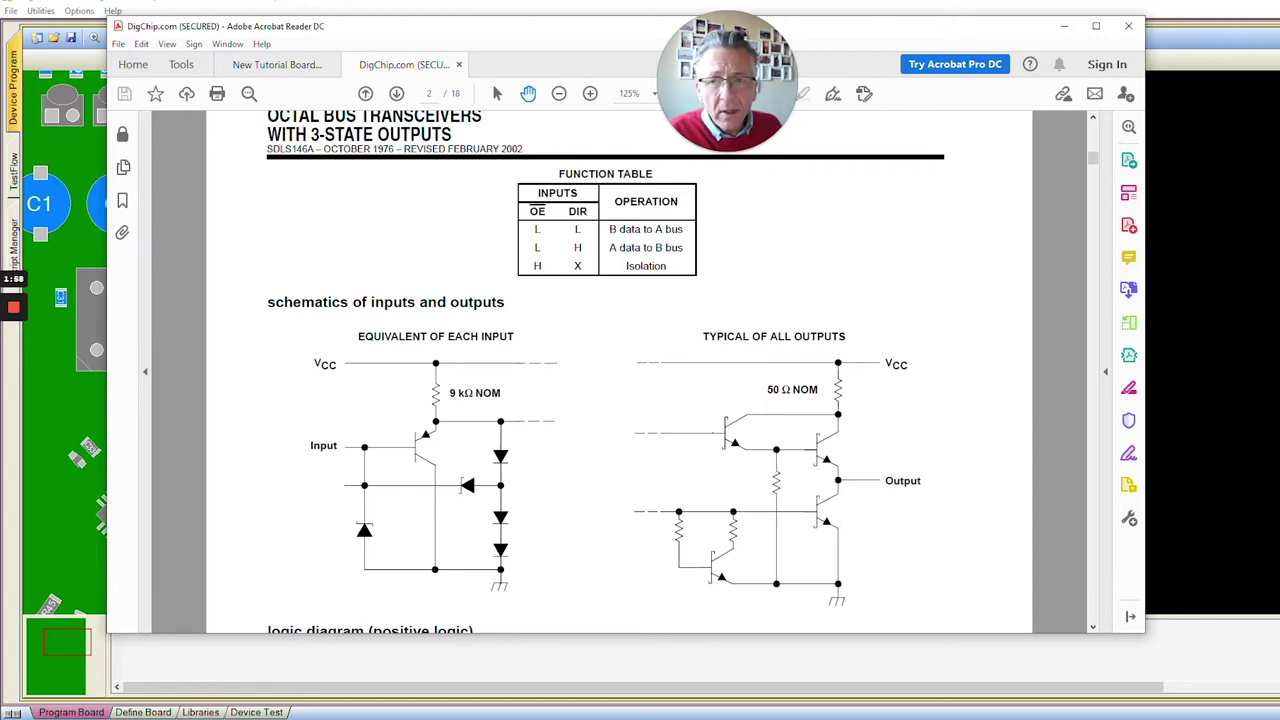
- Open the New Tutorial Board schematic and trace the bus, enable and direction connections of U7 and U8
{"action": "left_click", "coordinate": [277, 64]}
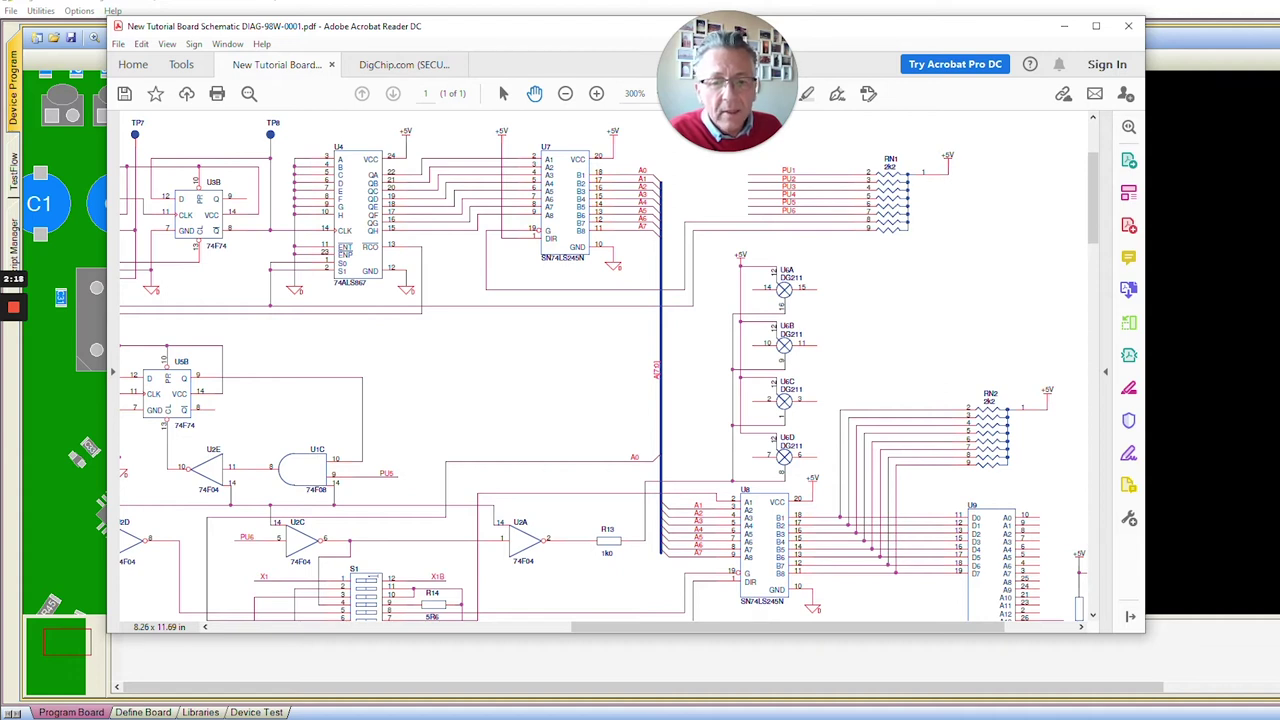
{"action": "scroll", "coordinate": [718, 376], "scroll_direction": "down", "scroll_amount": 2}
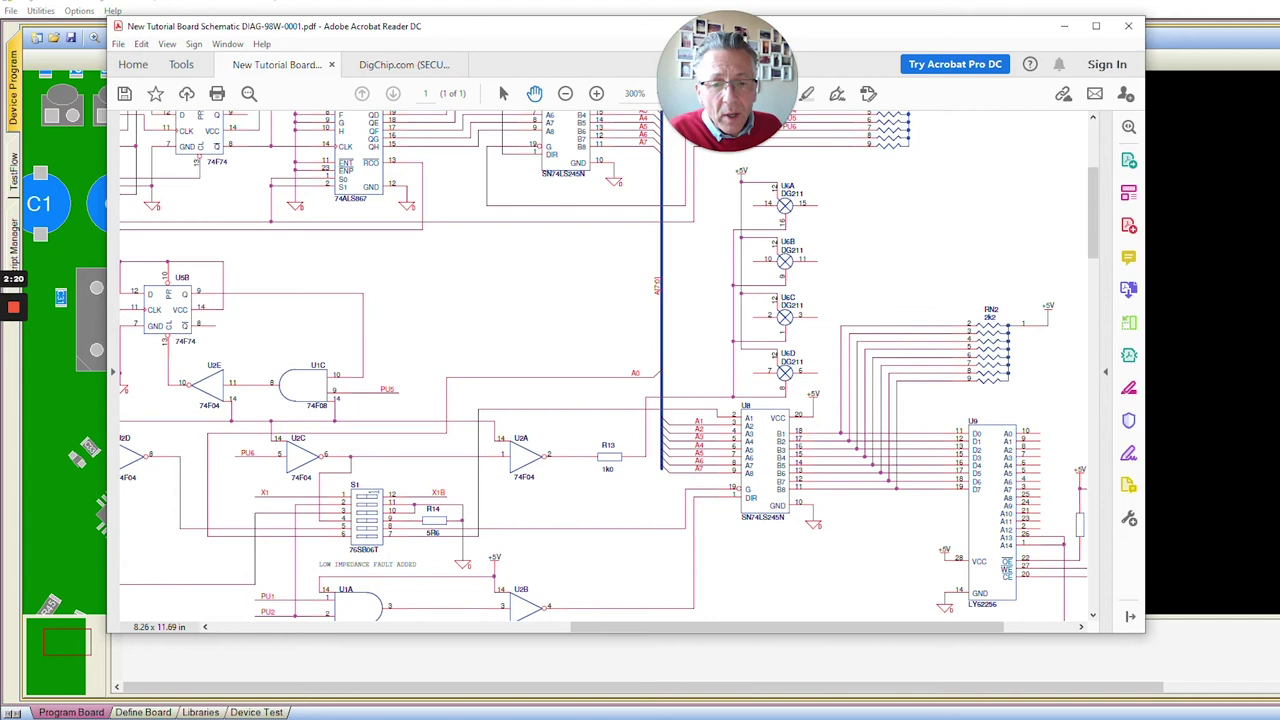
{"action": "scroll", "coordinate": [770, 465], "scroll_direction": "up", "scroll_amount": 2}
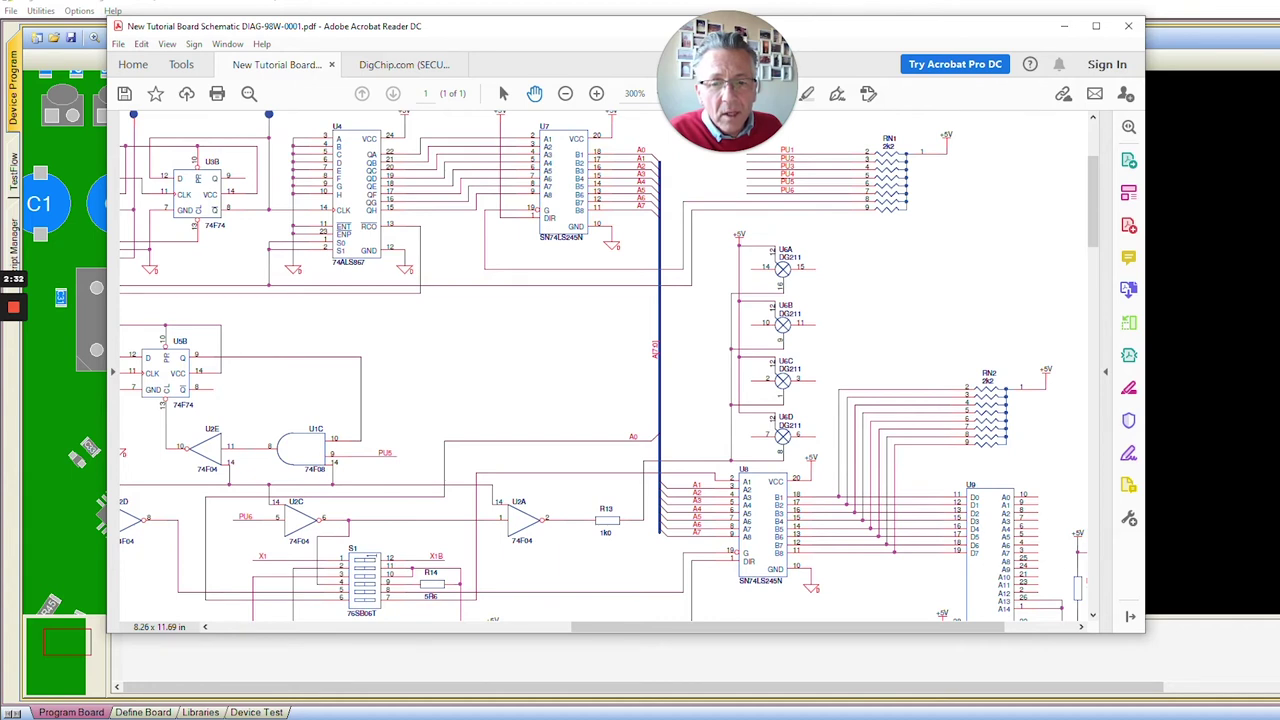
{"action": "scroll", "coordinate": [603, 366], "scroll_direction": "down", "scroll_amount": 2}
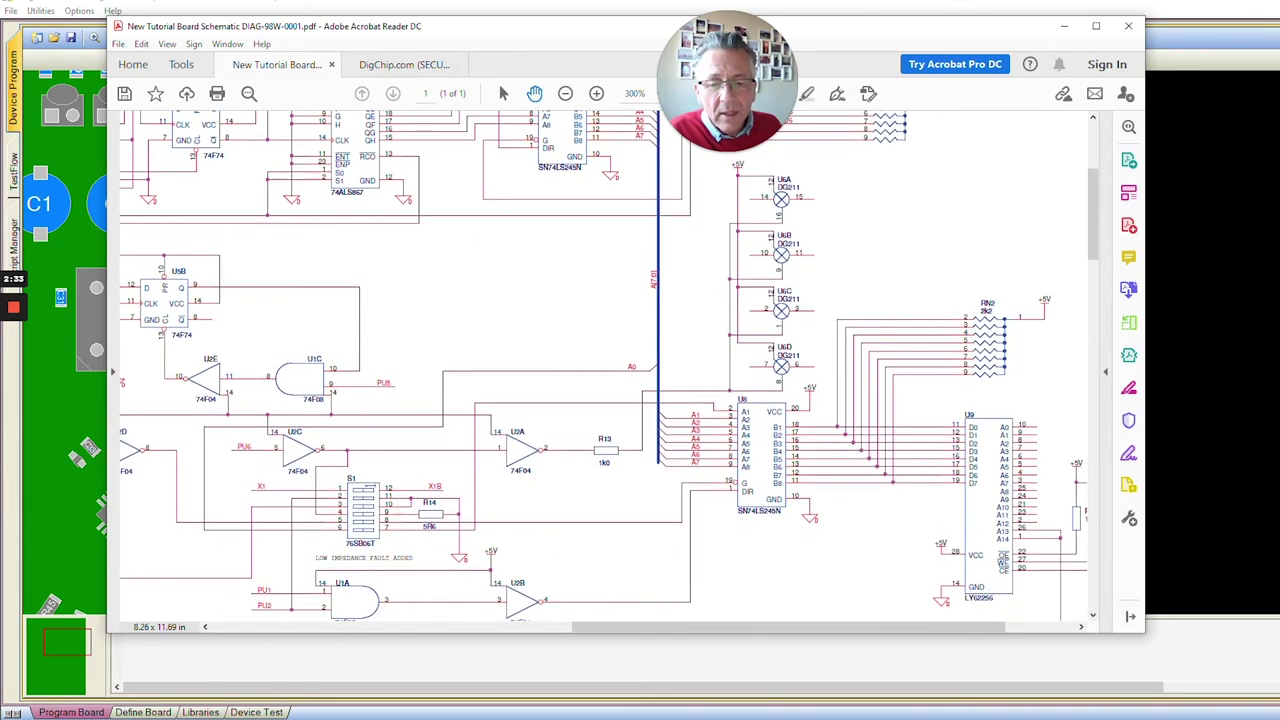
{"action": "scroll", "coordinate": [603, 366], "scroll_direction": "down", "scroll_amount": 2}
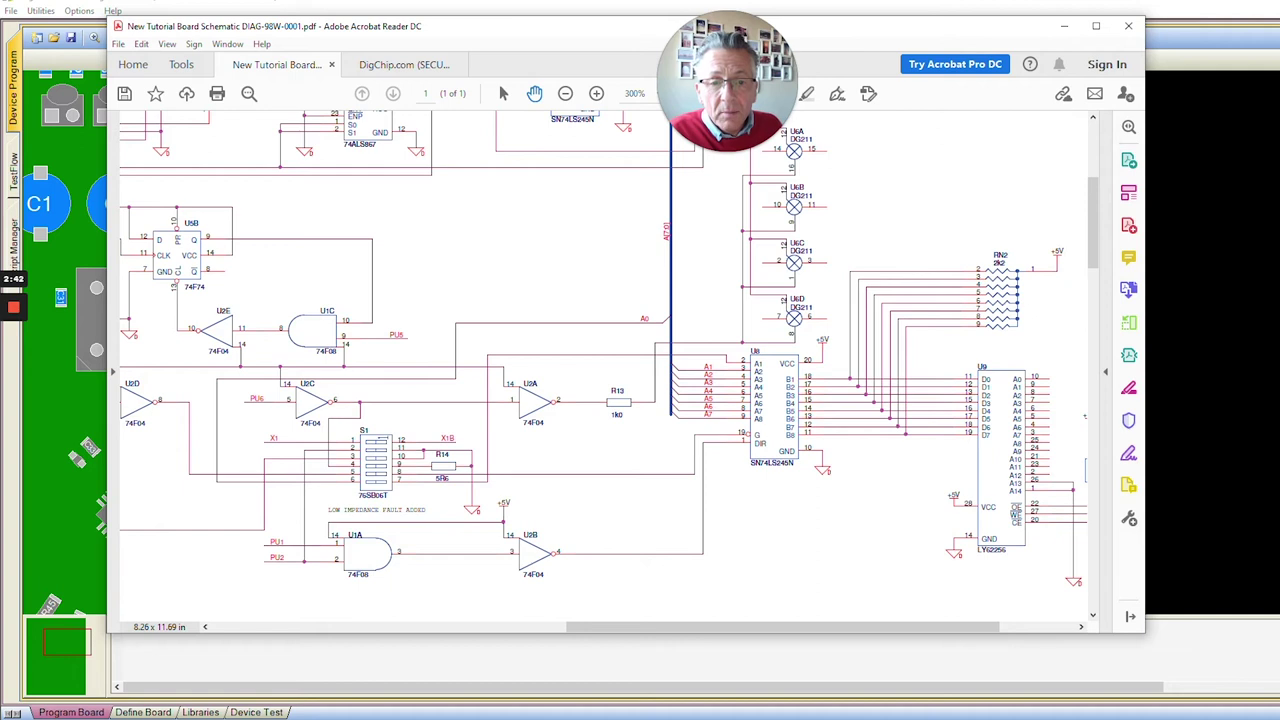
{"action": "scroll", "coordinate": [603, 366], "scroll_direction": "up", "scroll_amount": 2}
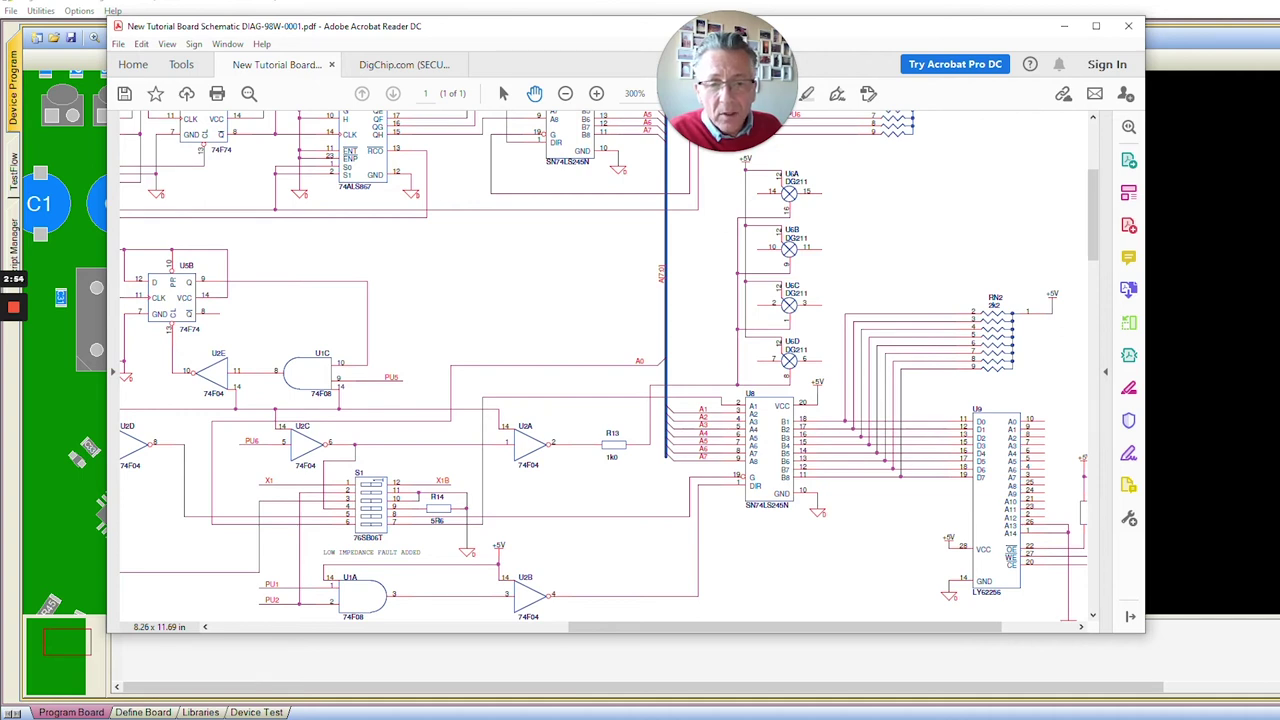
{"action": "left_click_drag", "start_coordinate": [771, 463], "coordinate": [775, 485]}
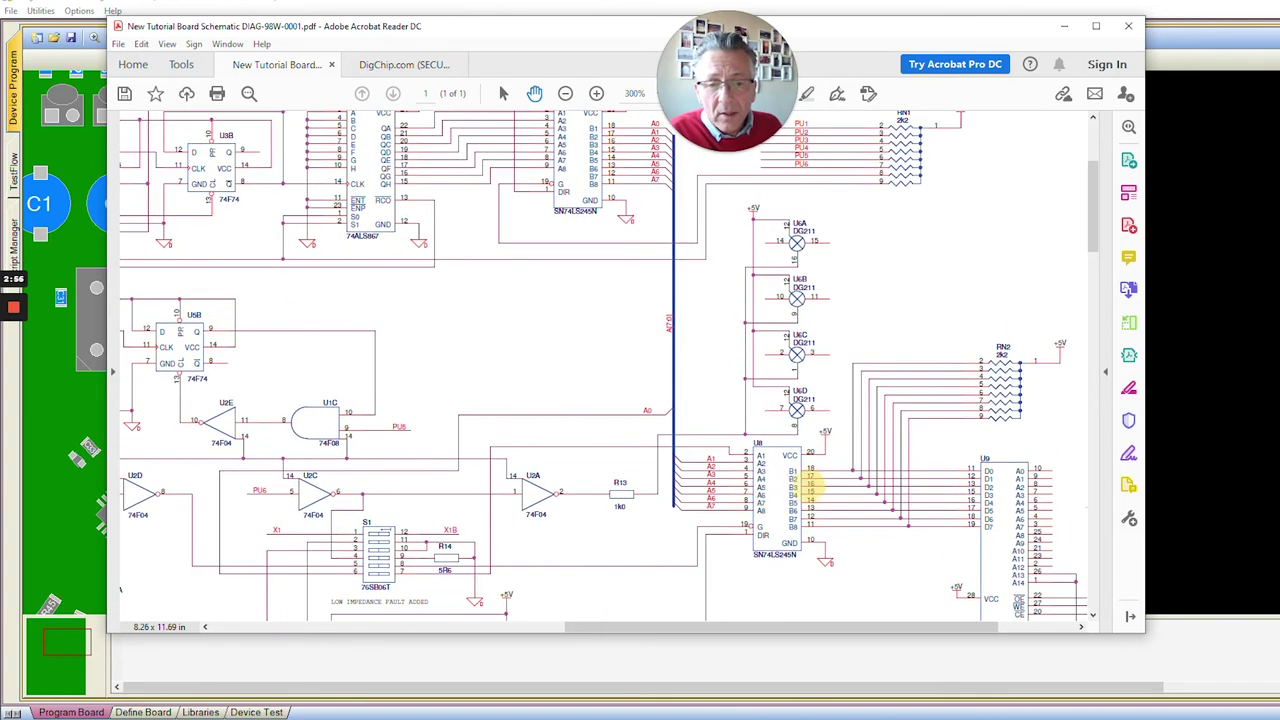
{"action": "left_click_drag", "start_coordinate": [692, 470], "coordinate": [698, 492]}
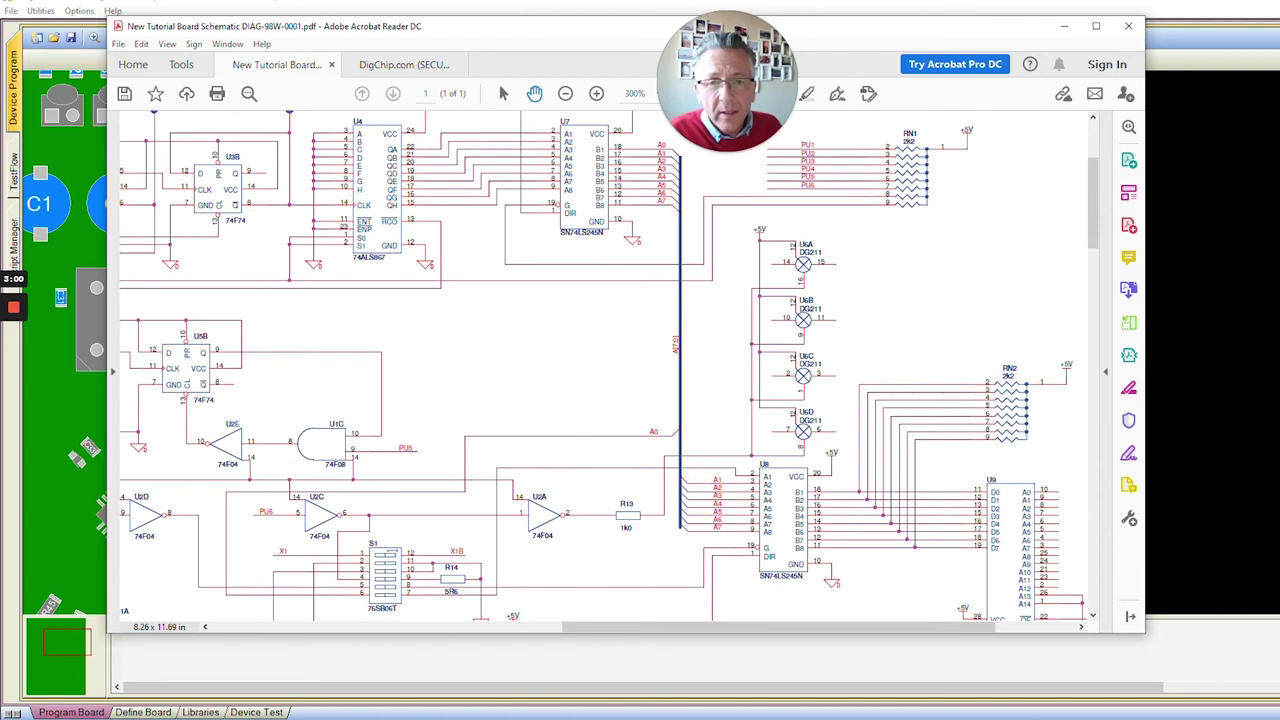
{"action": "left_click_drag", "start_coordinate": [585, 176], "coordinate": [585, 213]}
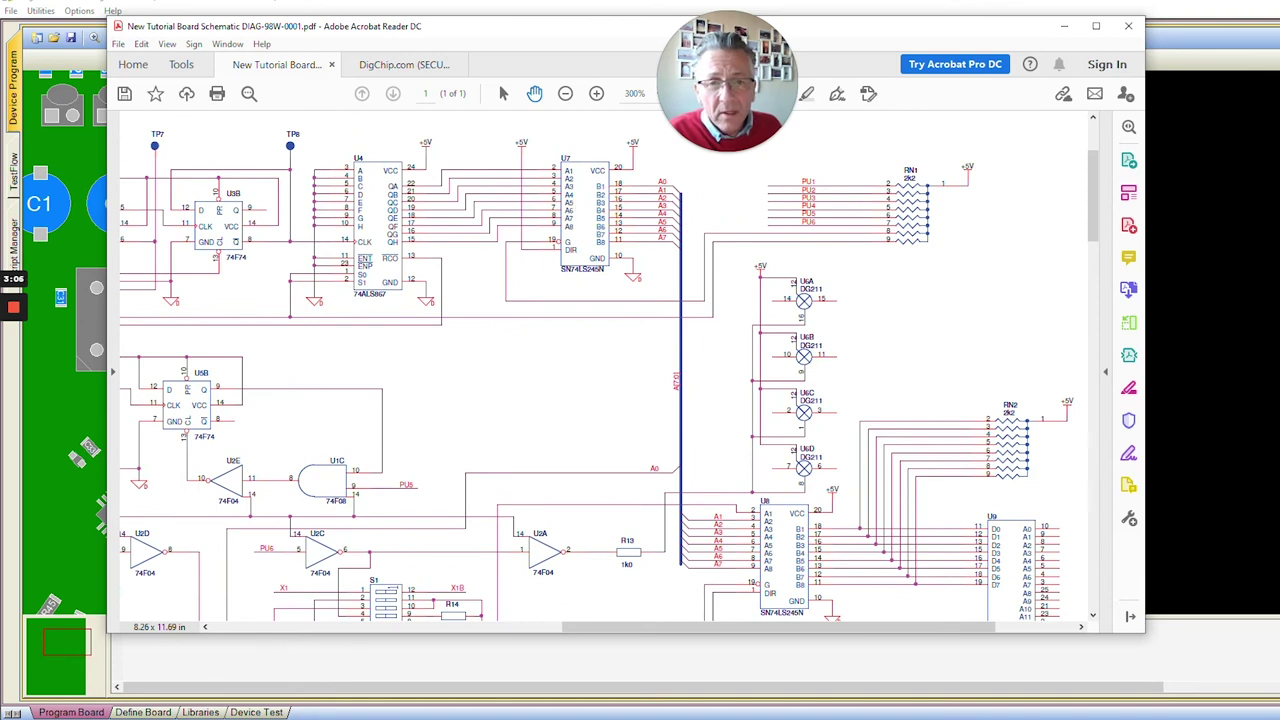
{"action": "scroll", "coordinate": [608, 367], "scroll_direction": "down", "scroll_amount": 1}
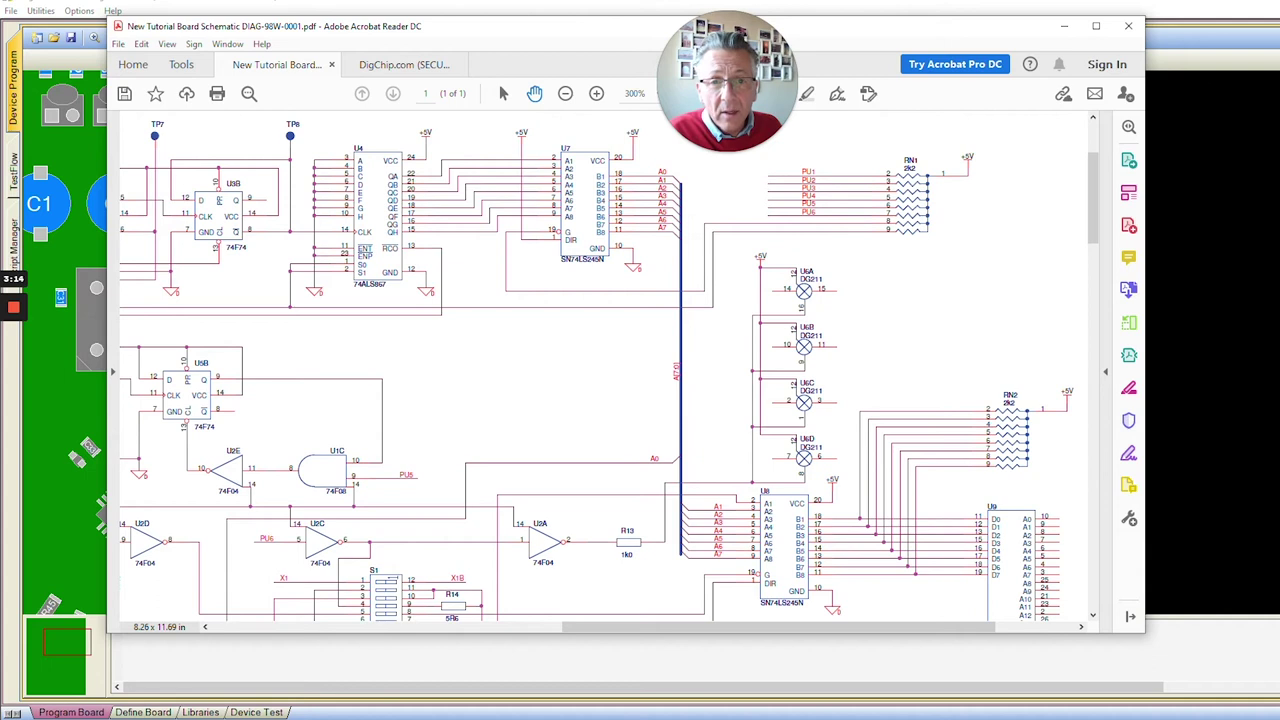
{"action": "left_click_drag", "start_coordinate": [717, 488], "coordinate": [717, 455]}
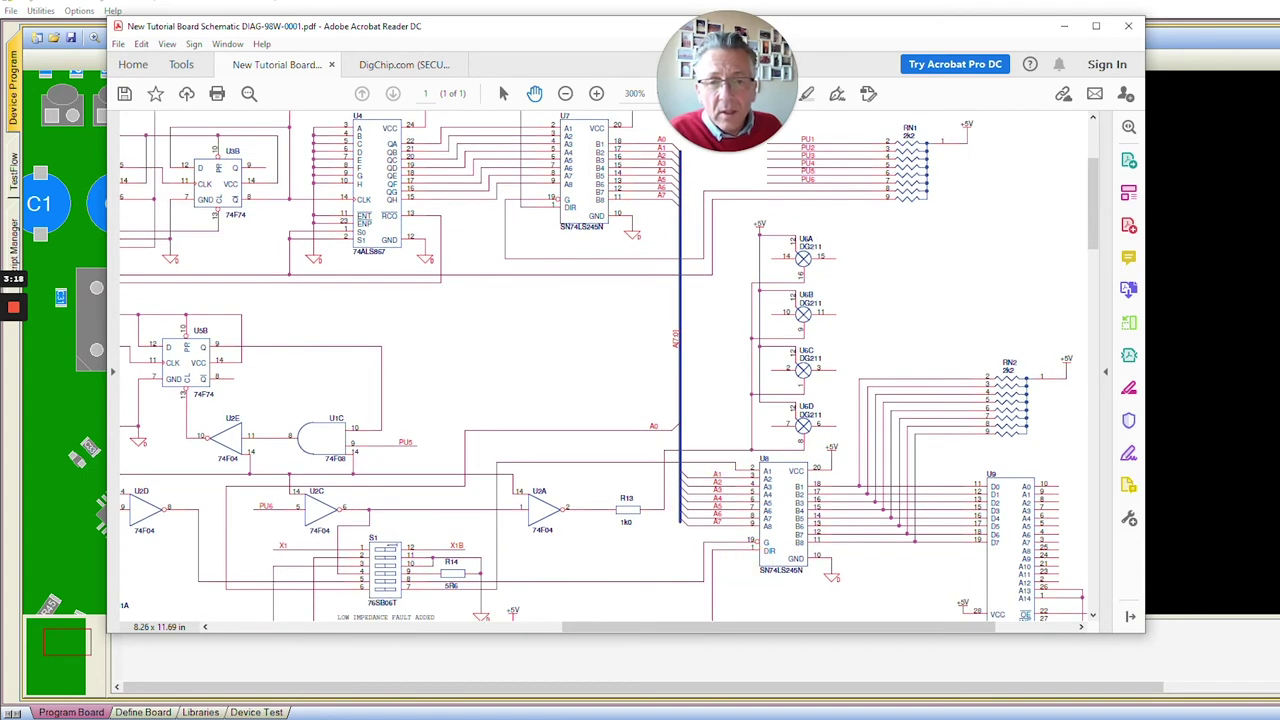
{"action": "scroll", "coordinate": [603, 366], "scroll_direction": "down", "scroll_amount": 1}
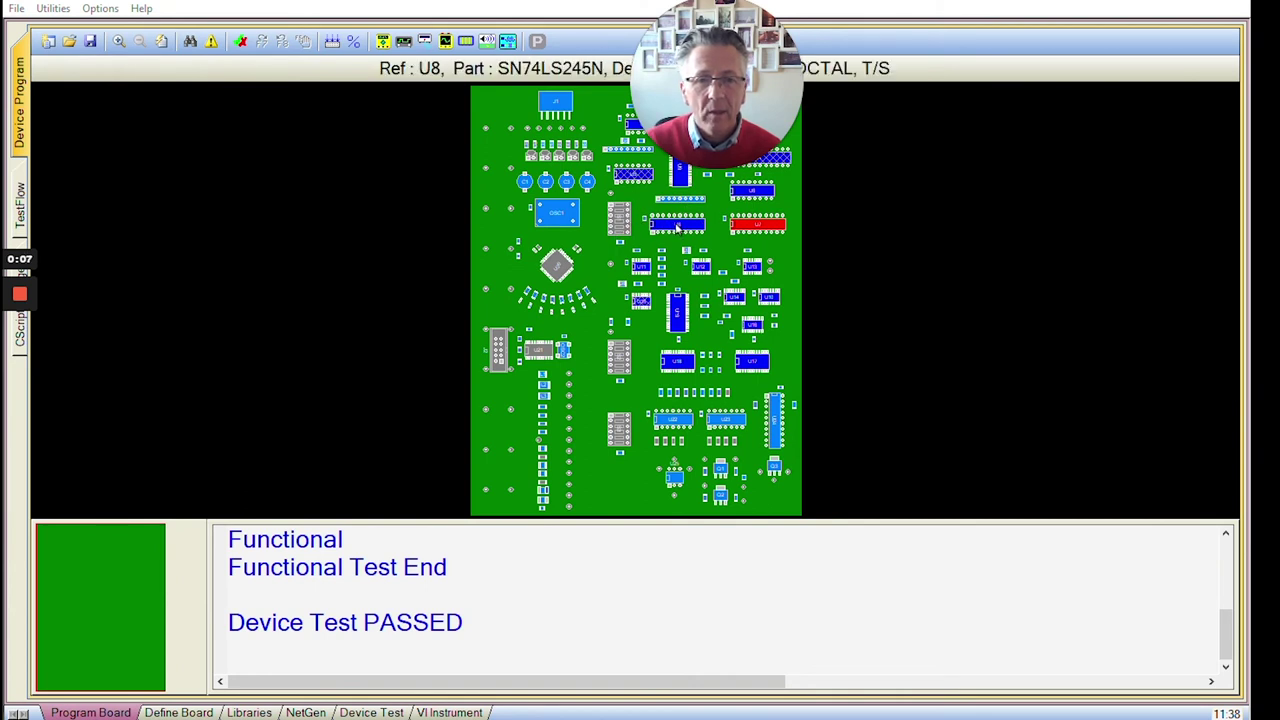
- Try programming device U7 on the tutorial board without guards and review the pin results in its output log
{"action": "right_click", "coordinate": [678, 228]}
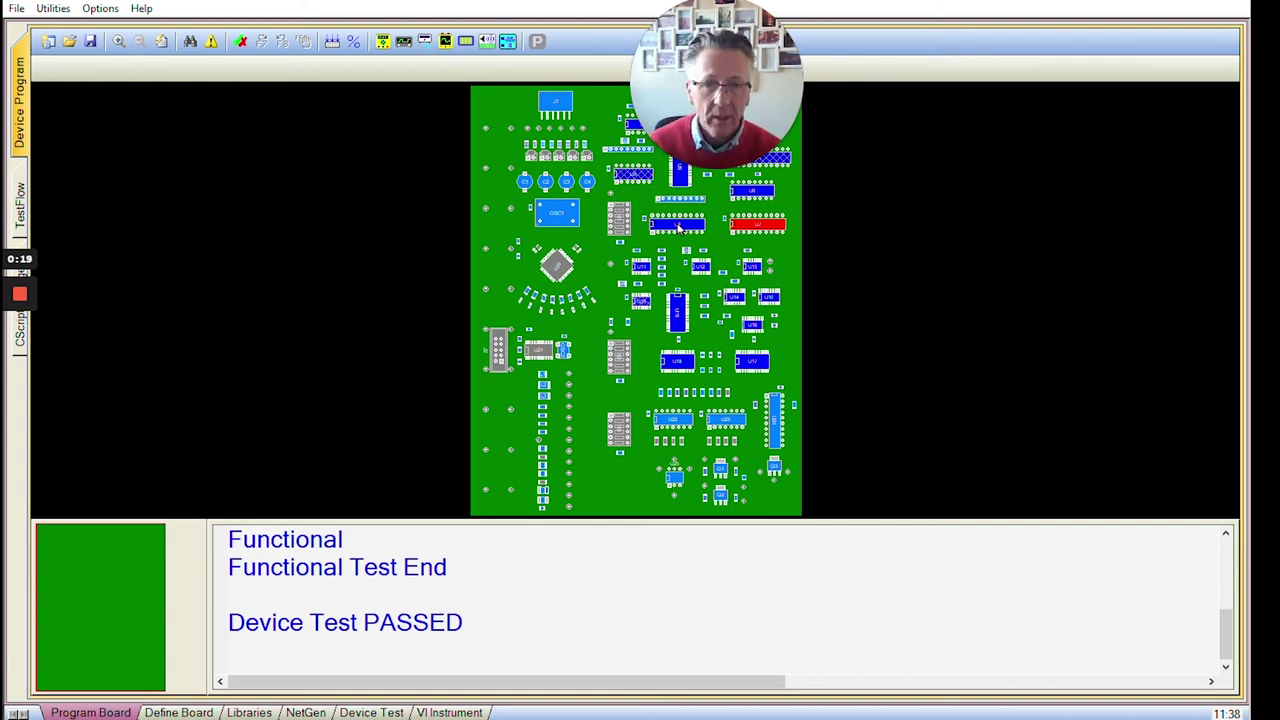
{"action": "mouse_move", "coordinate": [763, 230]}
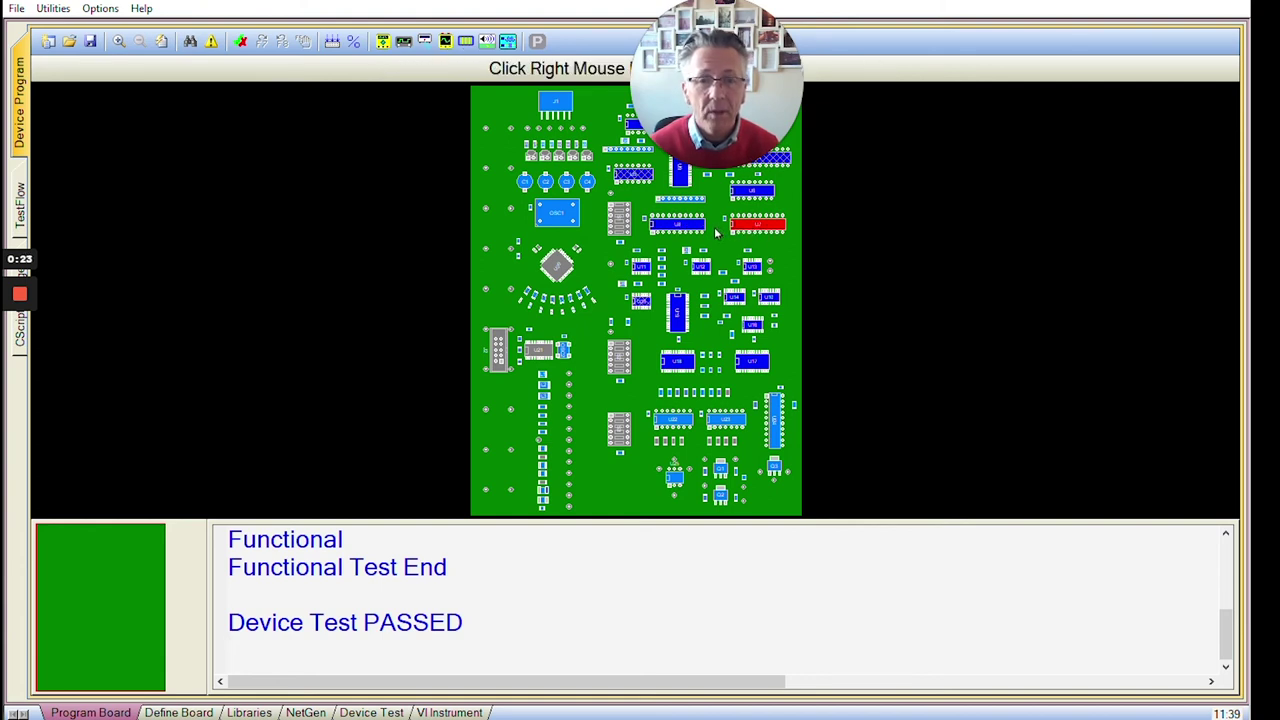
{"action": "left_click", "coordinate": [743, 230]}
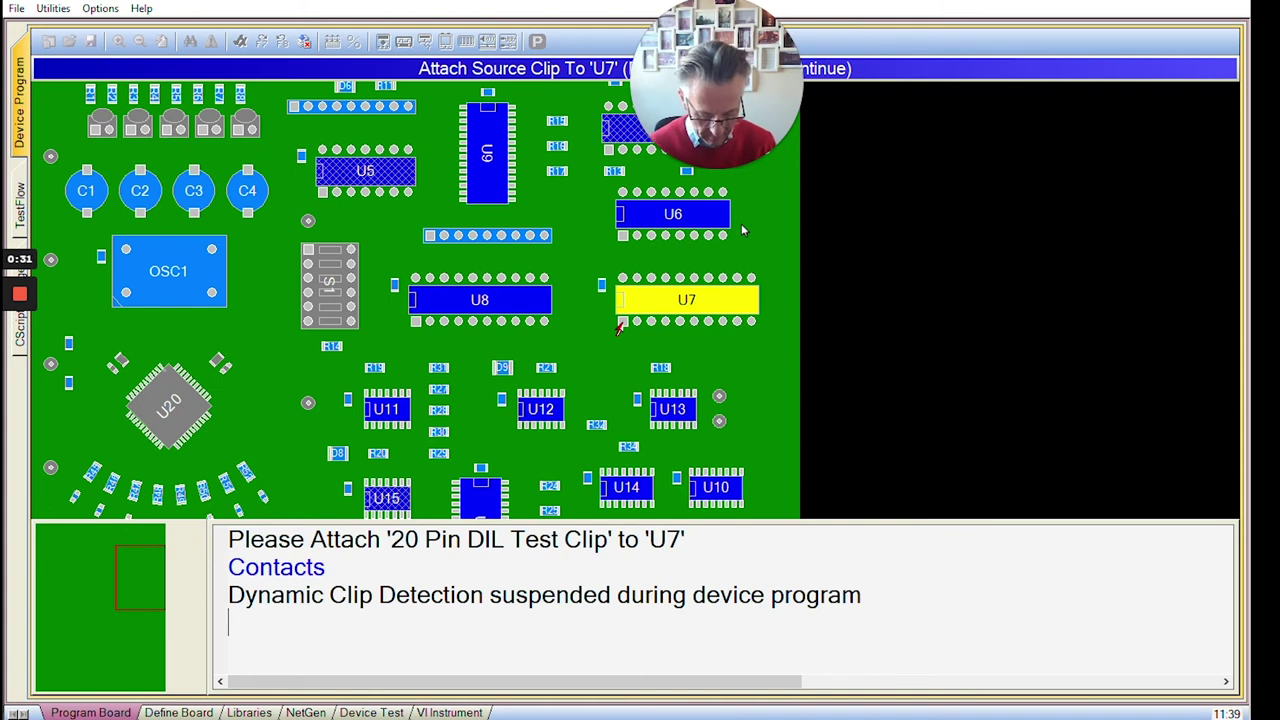
{"action": "key", "text": "Return"}
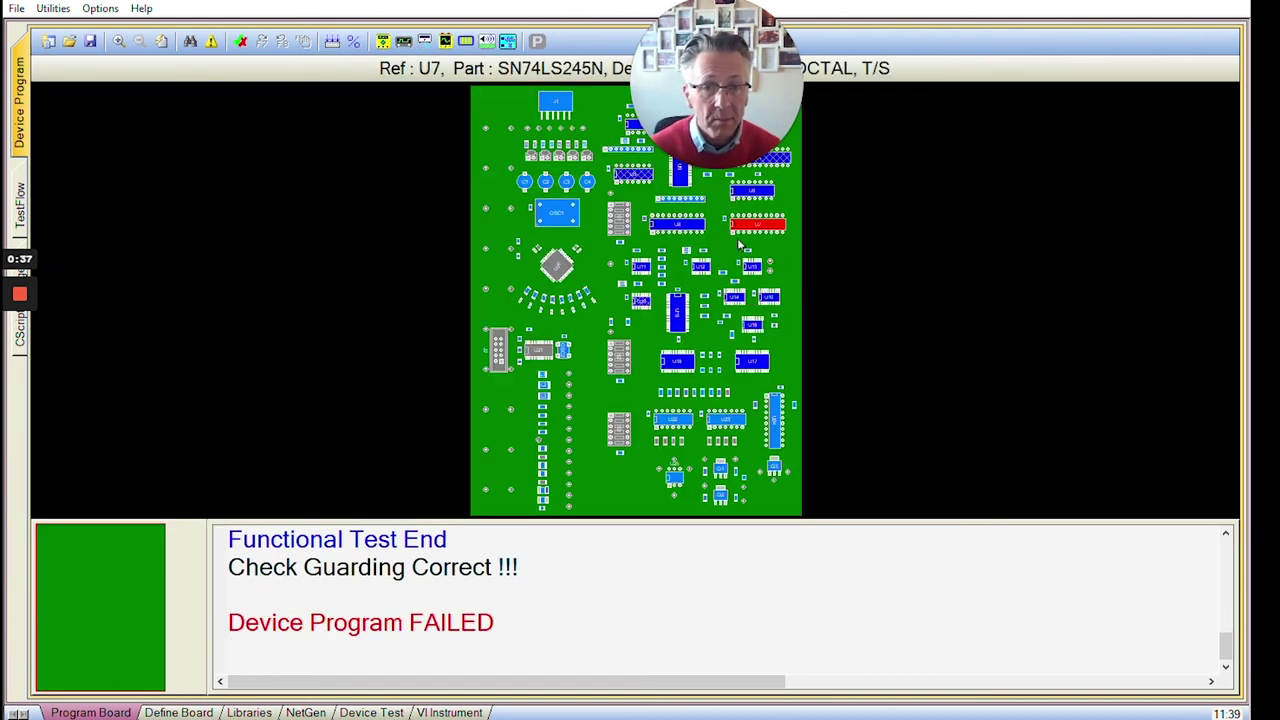
{"action": "scroll", "coordinate": [641, 583], "scroll_direction": "up", "scroll_amount": 2}
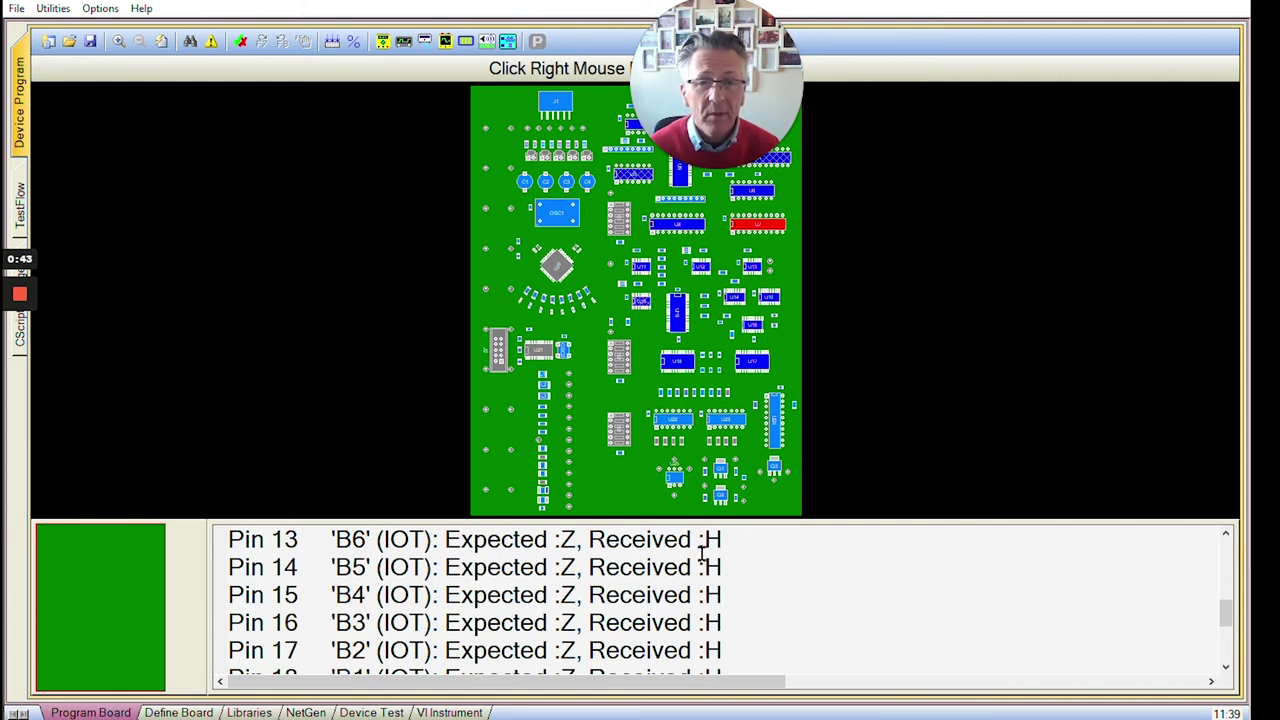
- Add static guard 1 to U7's properties with a High state, connected to device U8 pin 19
{"action": "mouse_move", "coordinate": [693, 222]}
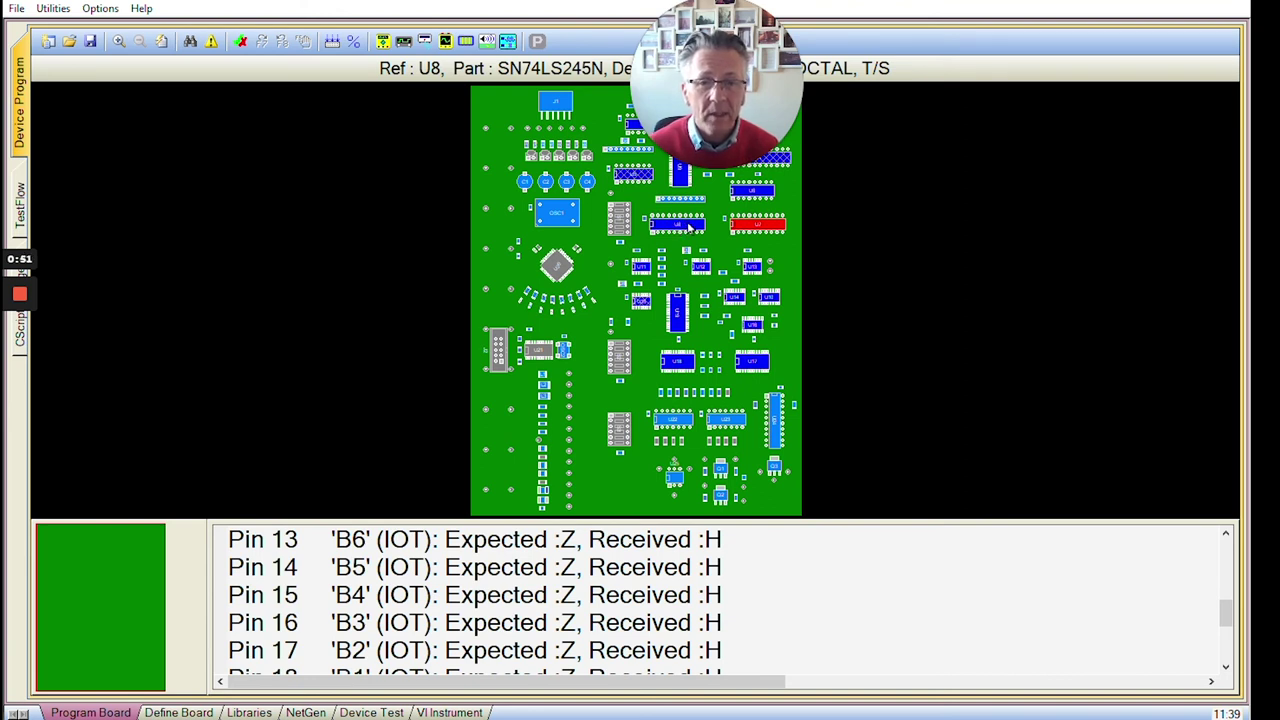
{"action": "right_click", "coordinate": [744, 229]}
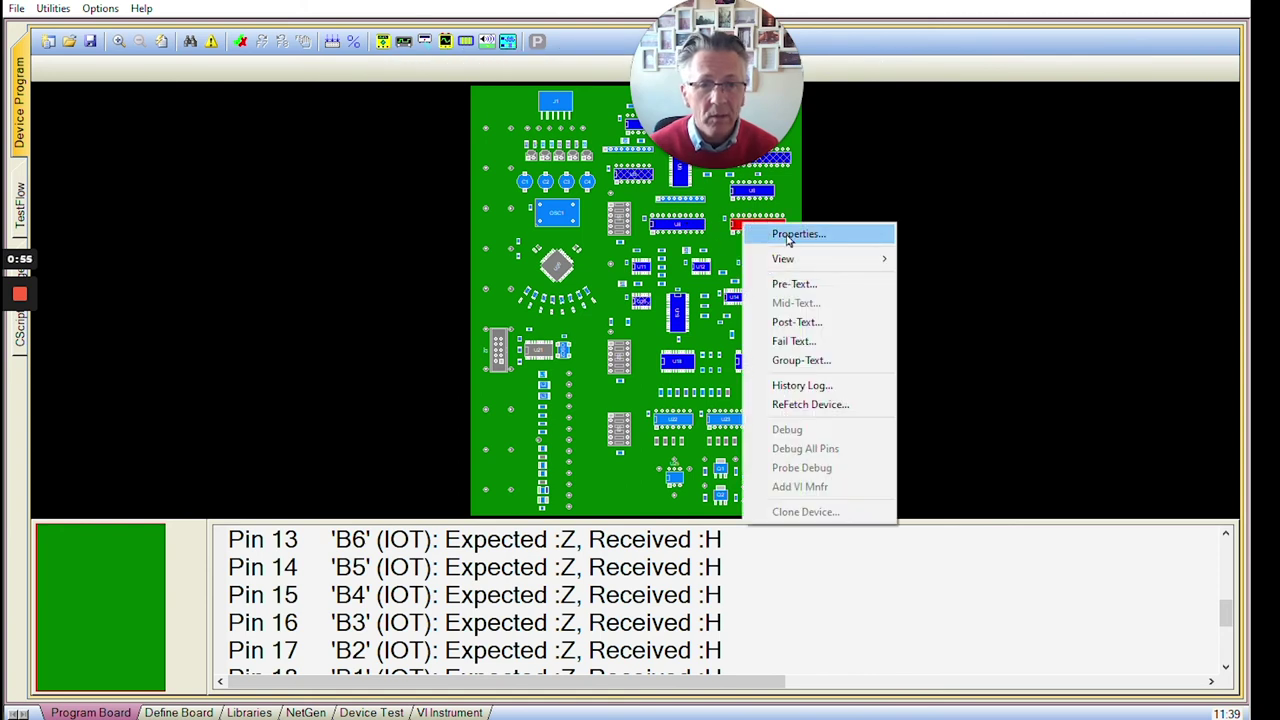
{"action": "left_click", "coordinate": [788, 236]}
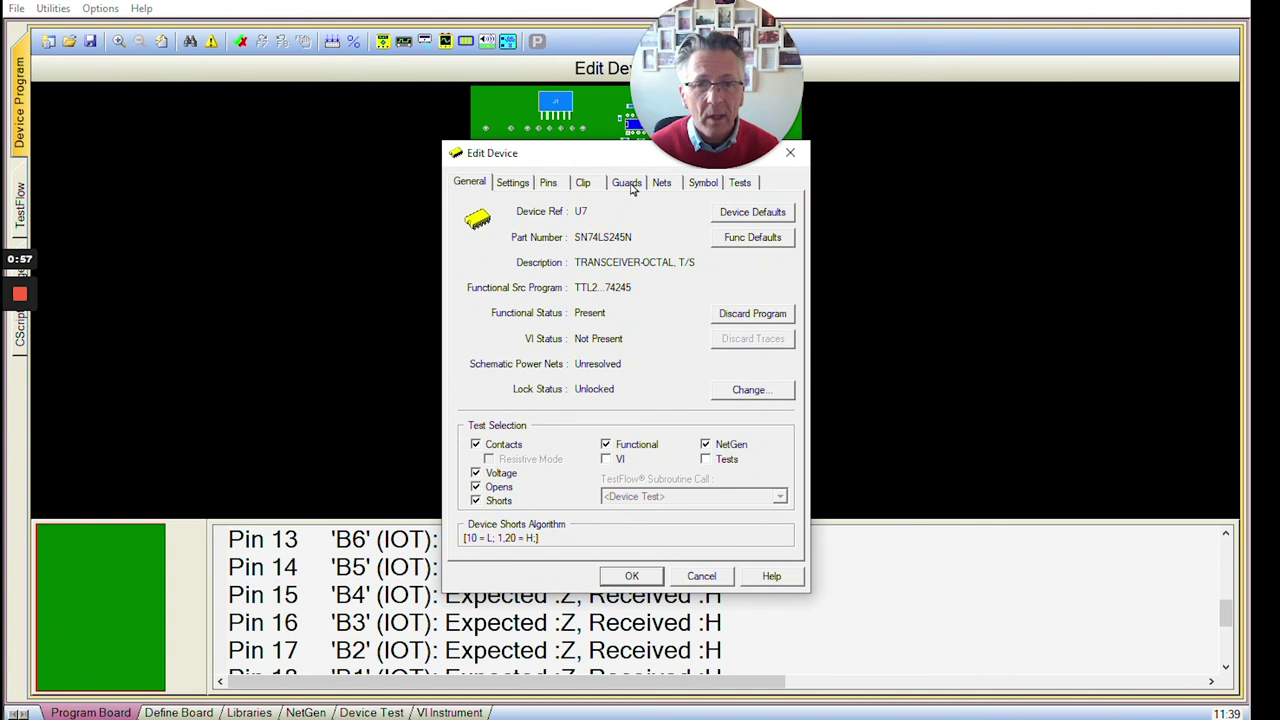
{"action": "left_click", "coordinate": [627, 183]}
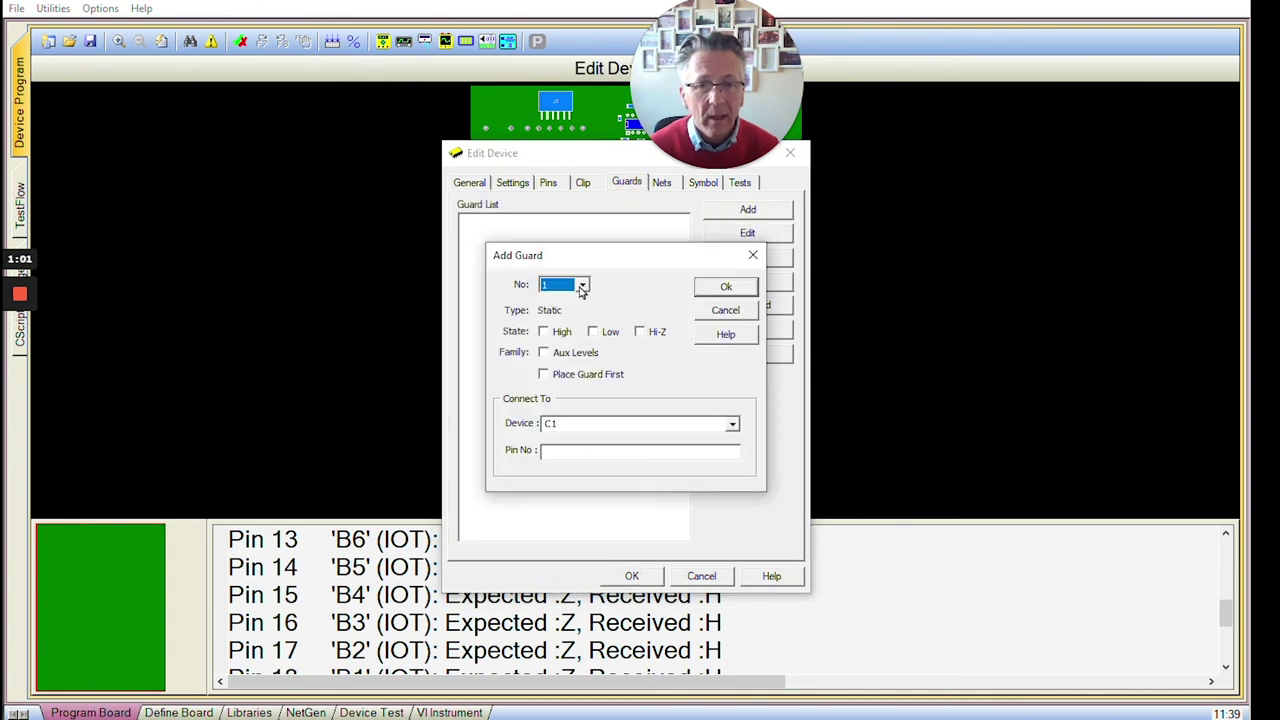
{"action": "left_click", "coordinate": [544, 332]}
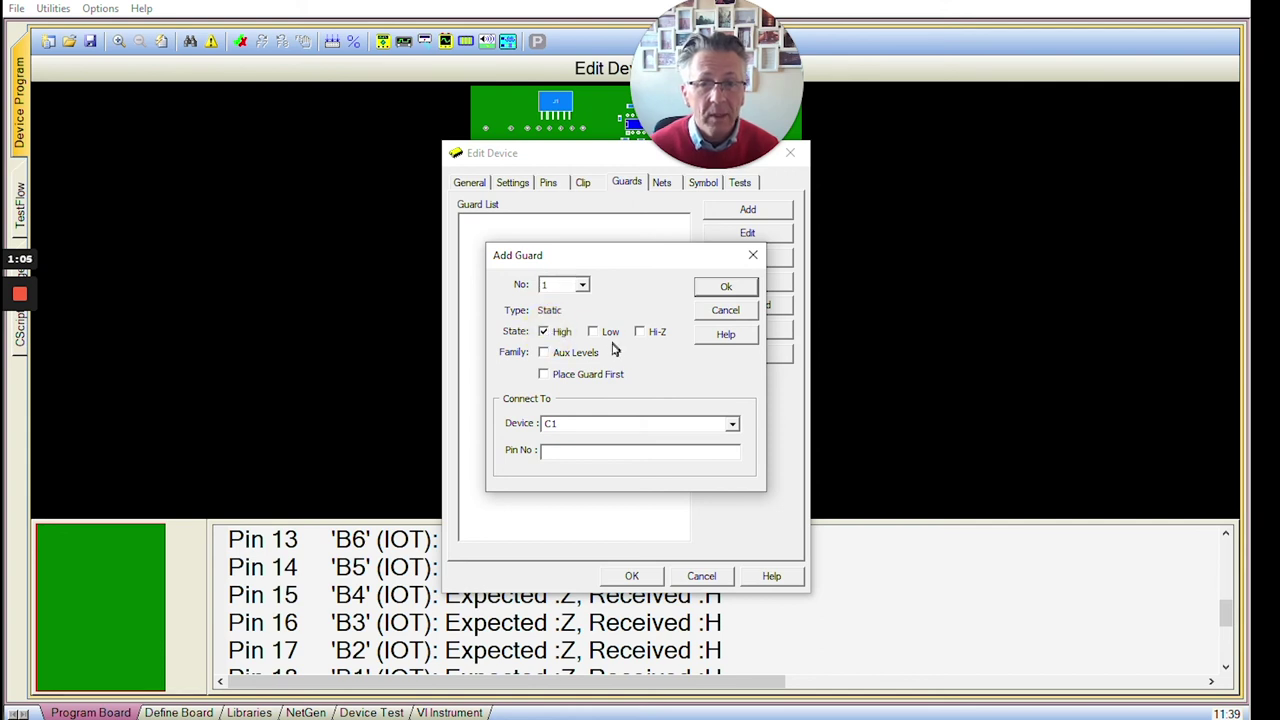
{"action": "left_click", "coordinate": [591, 420]}
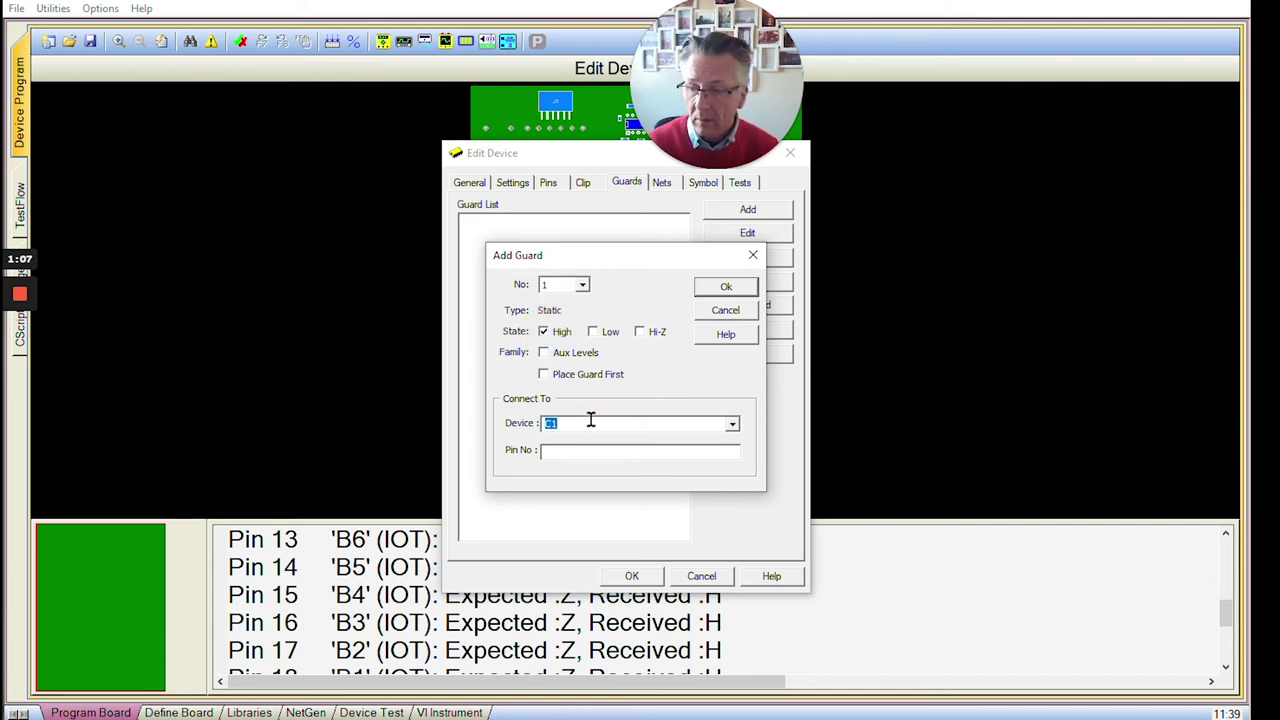
{"action": "type", "text": "u8"}
{"action": "left_click", "coordinate": [596, 451]}
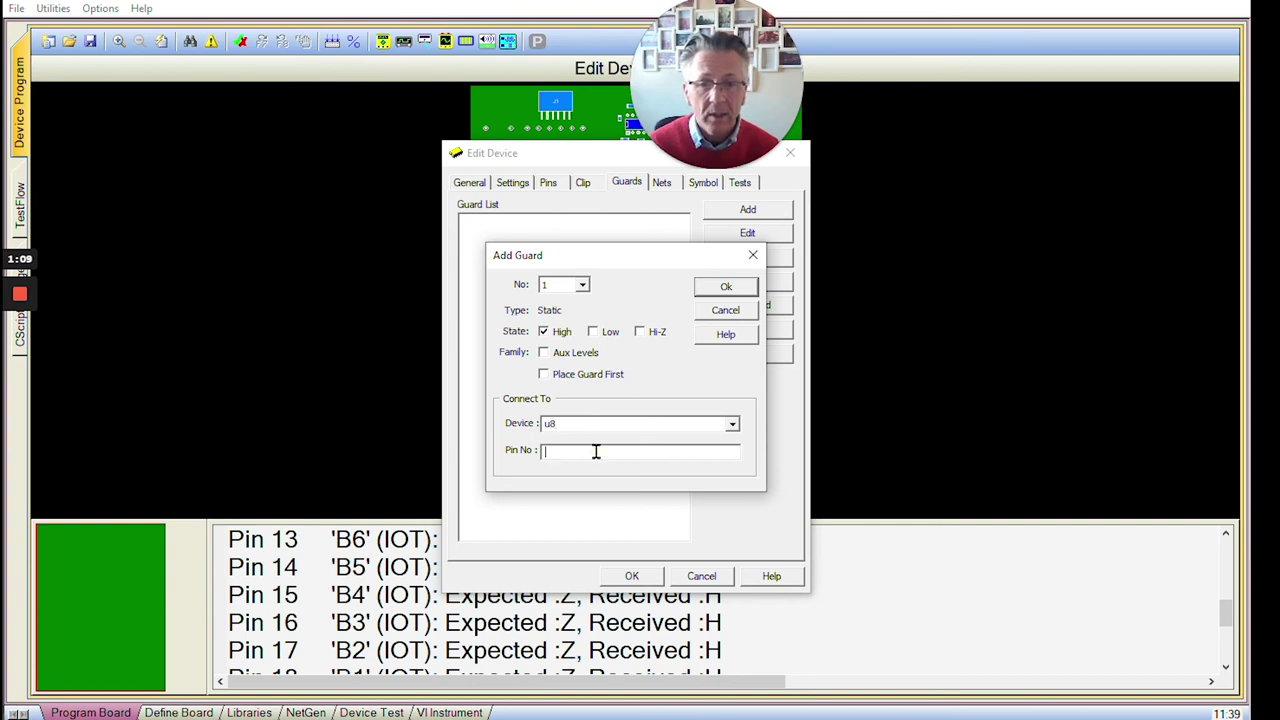
{"action": "type", "text": "19"}
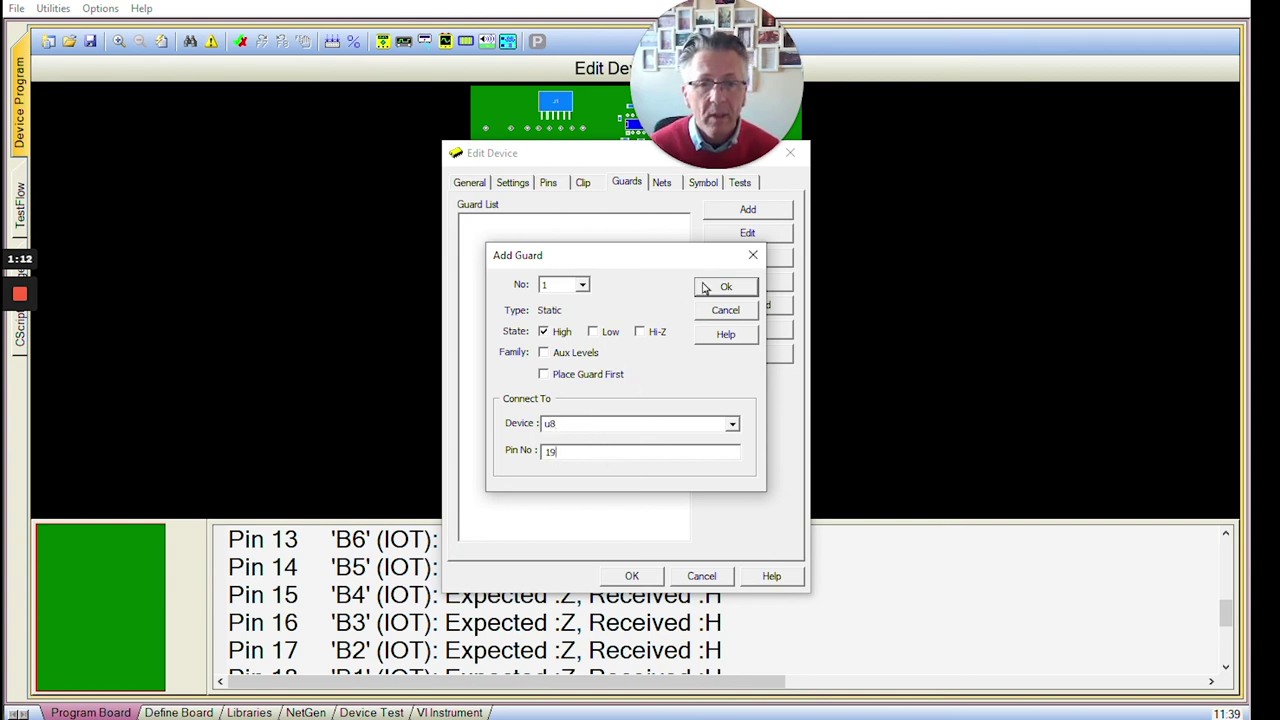
{"action": "left_click", "coordinate": [708, 288]}
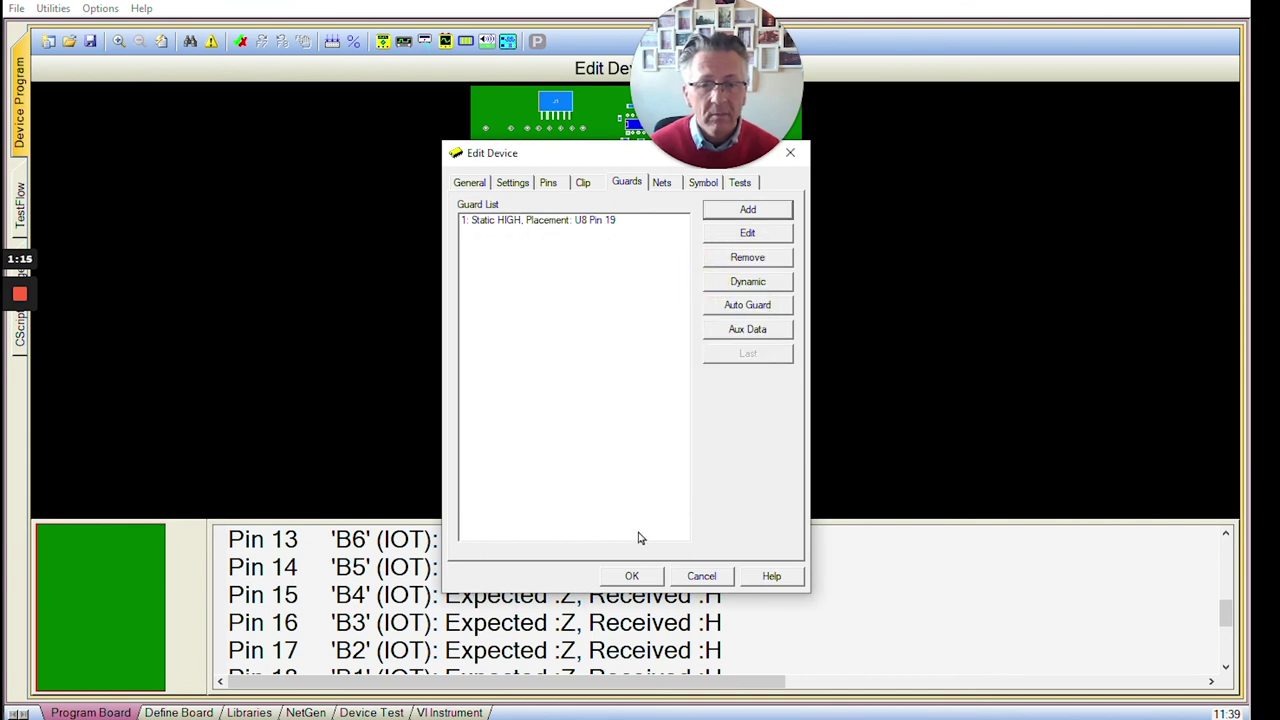
{"action": "left_click", "coordinate": [633, 577]}
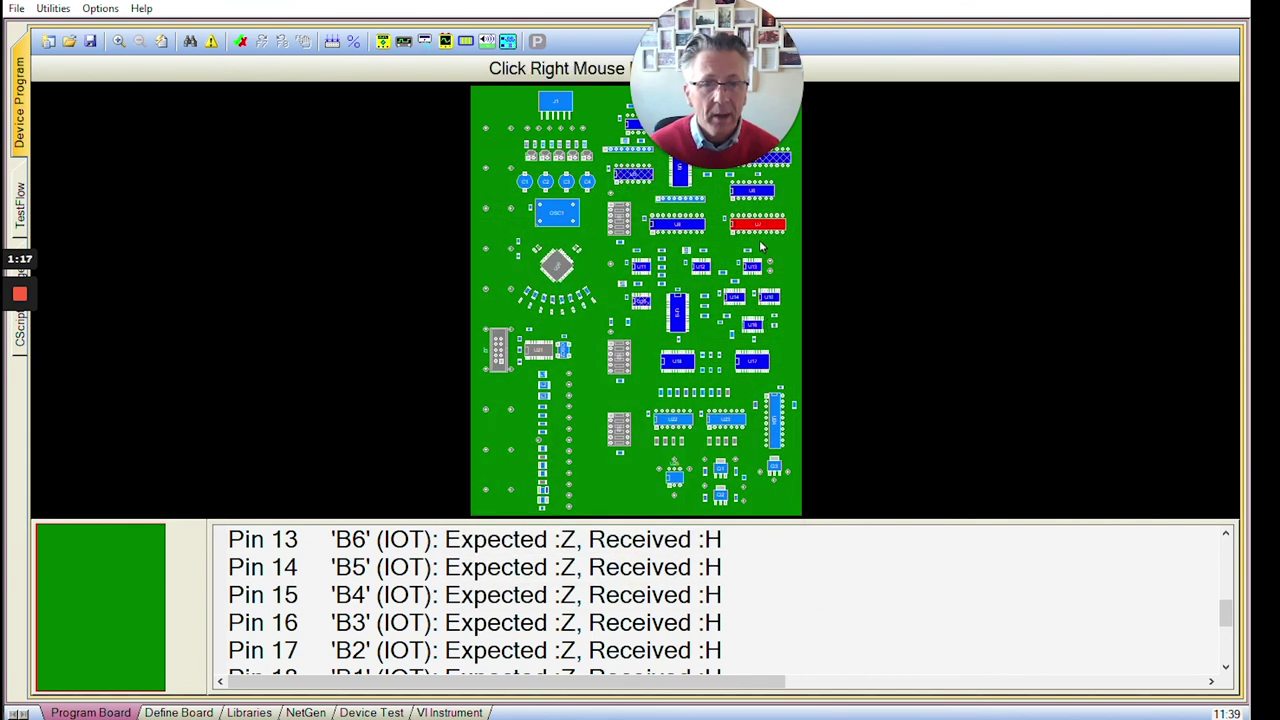
- Rerun the device program on U7 with guard 1 attached to U8 pin 19
{"action": "left_click", "coordinate": [757, 230]}
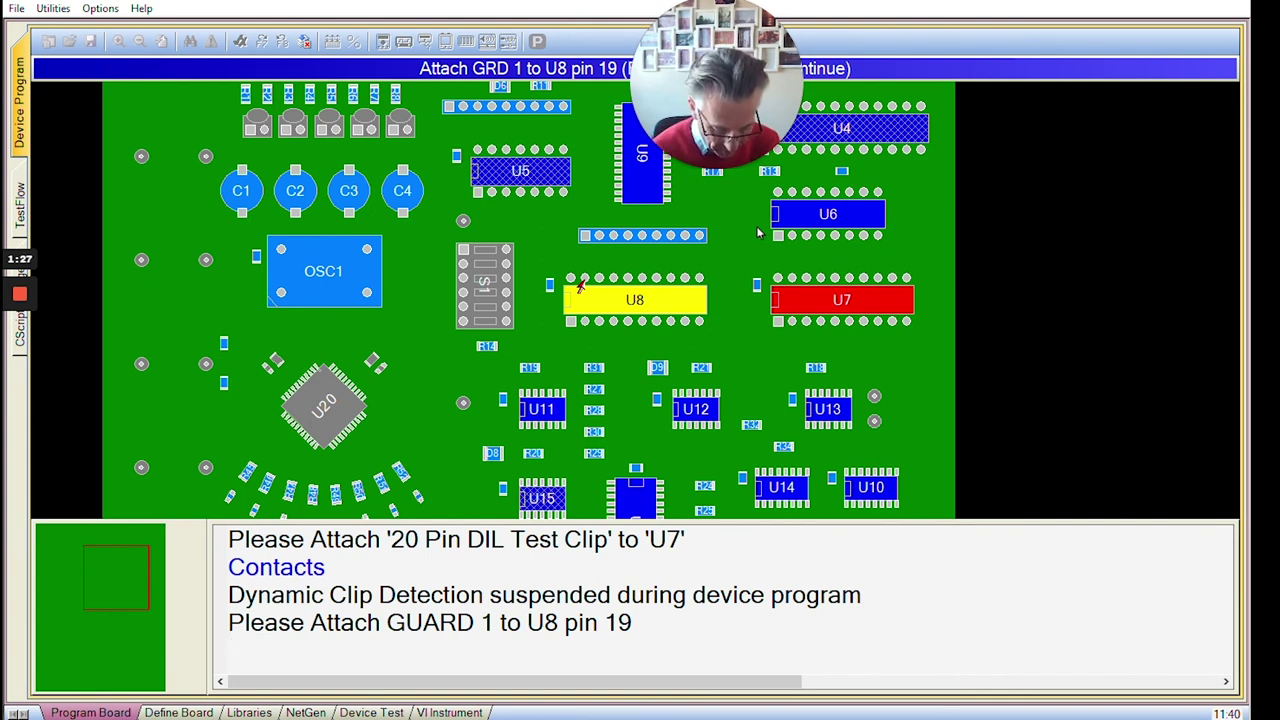
{"action": "left_click", "coordinate": [757, 231]}
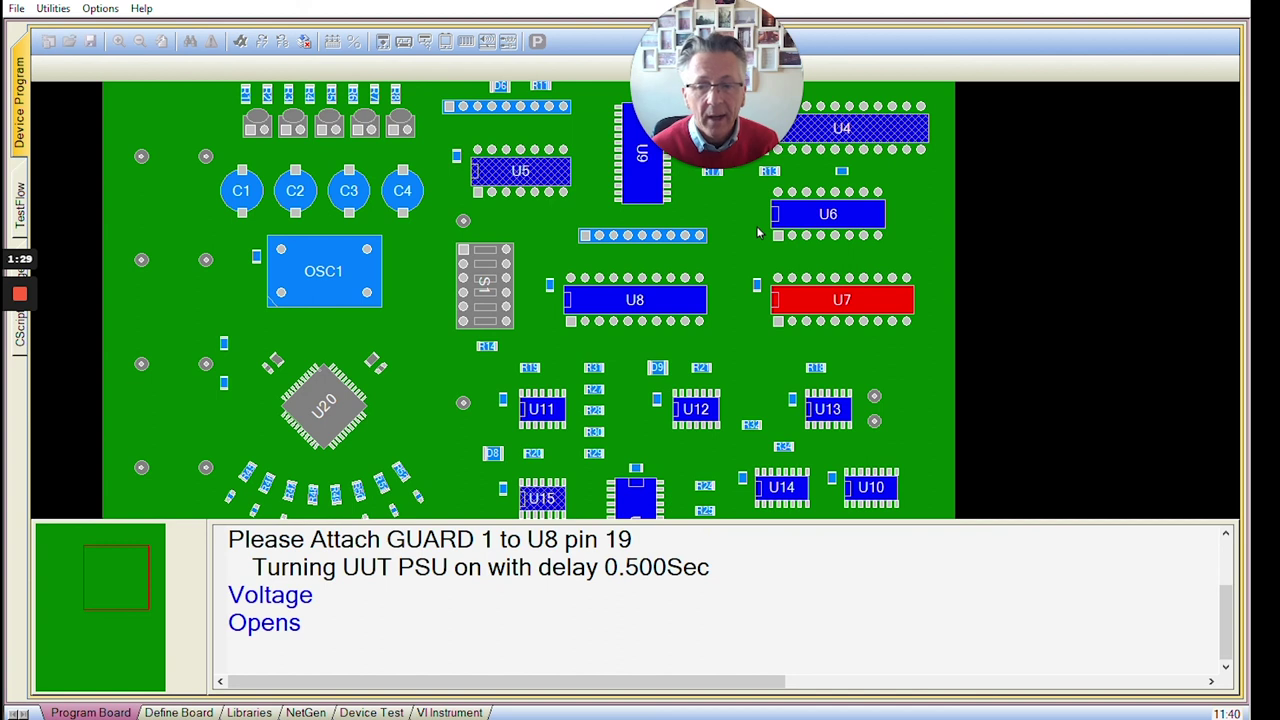